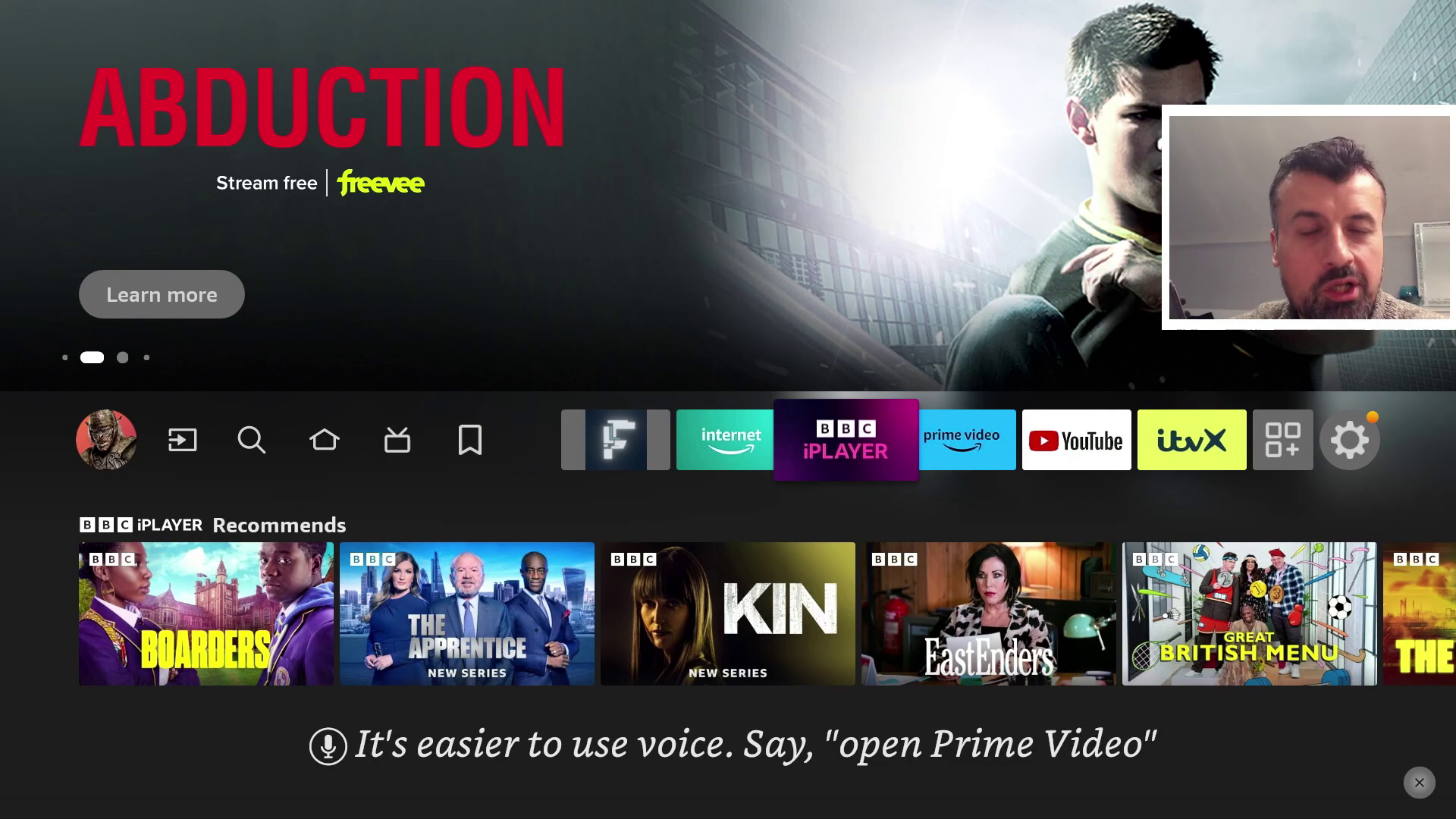
# Move focus left along the apps to the Find magnifier to open the search page
pyautogui.press('Left')
pyautogui.press('Left')
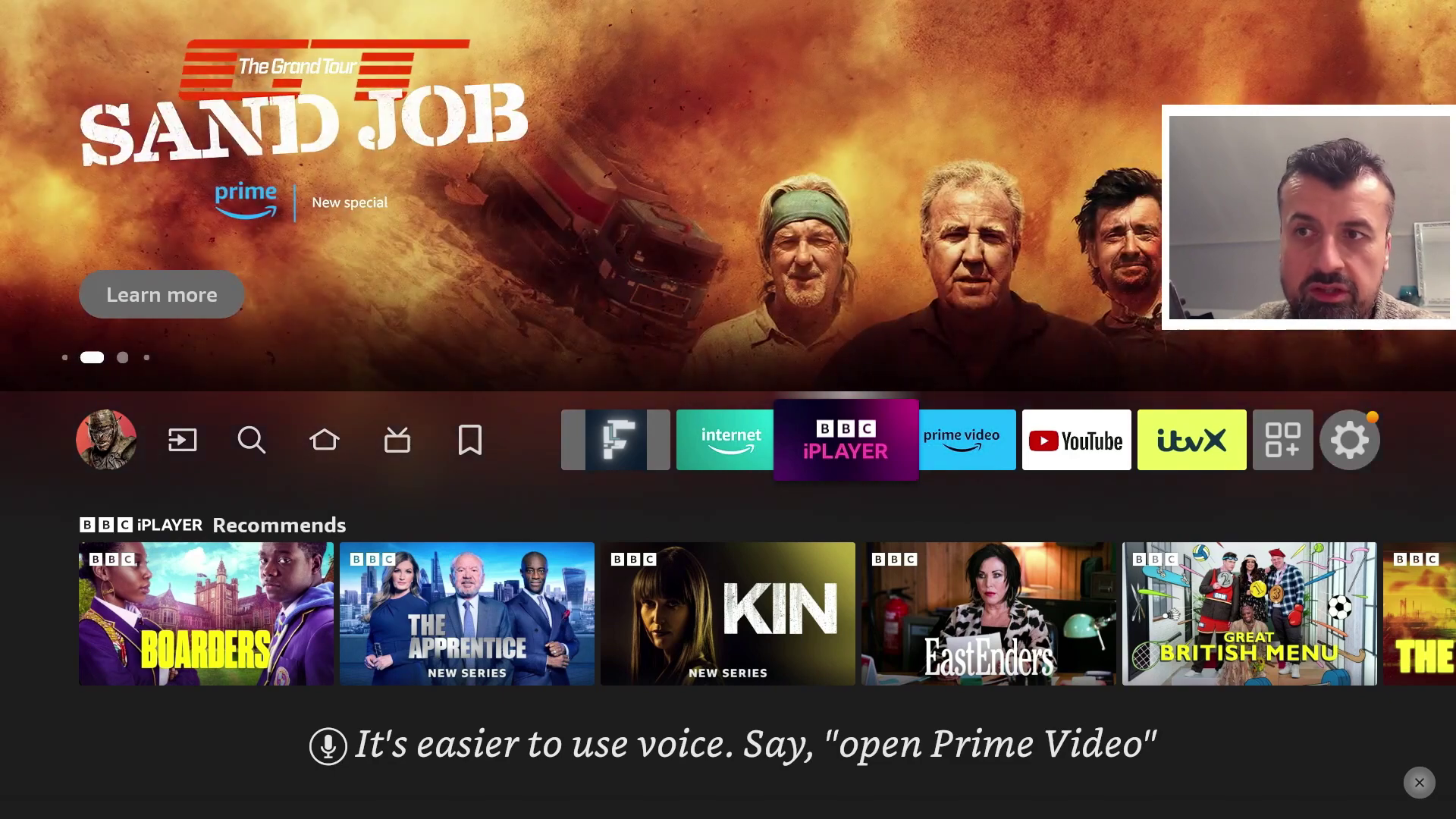
pyautogui.press('Left')
pyautogui.press('Left')
pyautogui.press('Left')
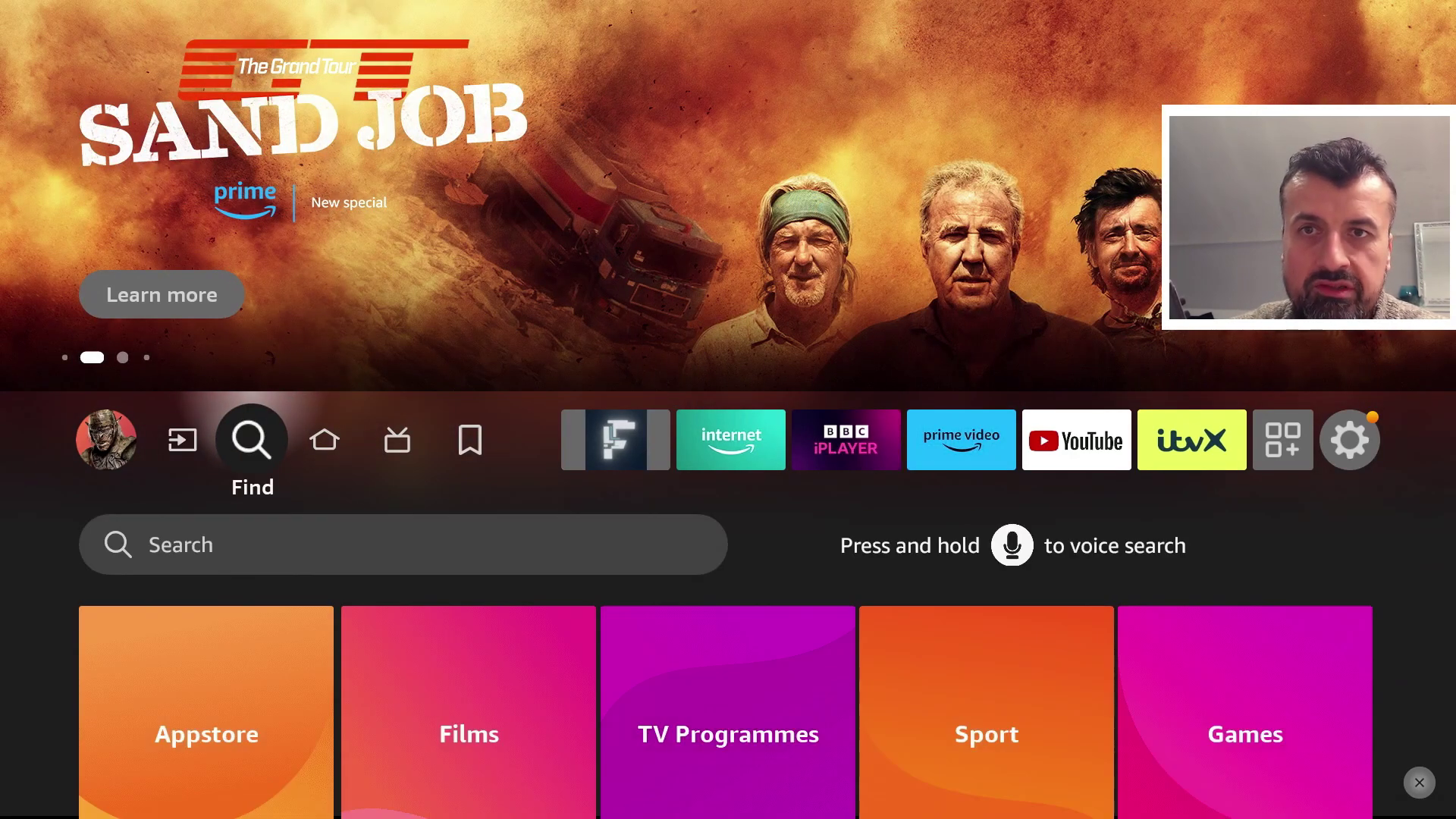
# Shift focus down and up to settle on Downloader's address field holding Techdoctoruk
pyautogui.press('Down')
pyautogui.press('Down')
pyautogui.press('Down')
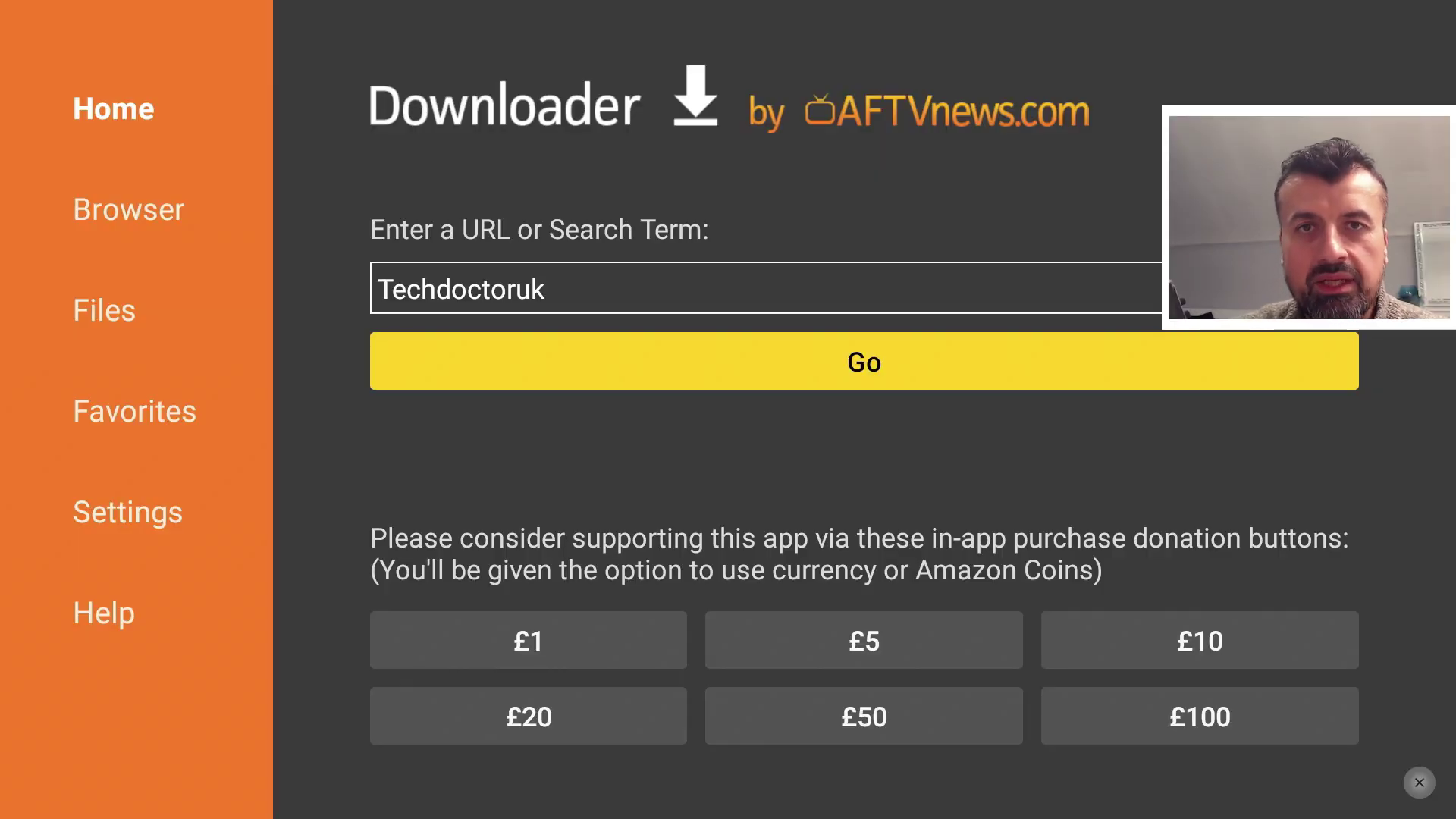
pyautogui.press('Up')
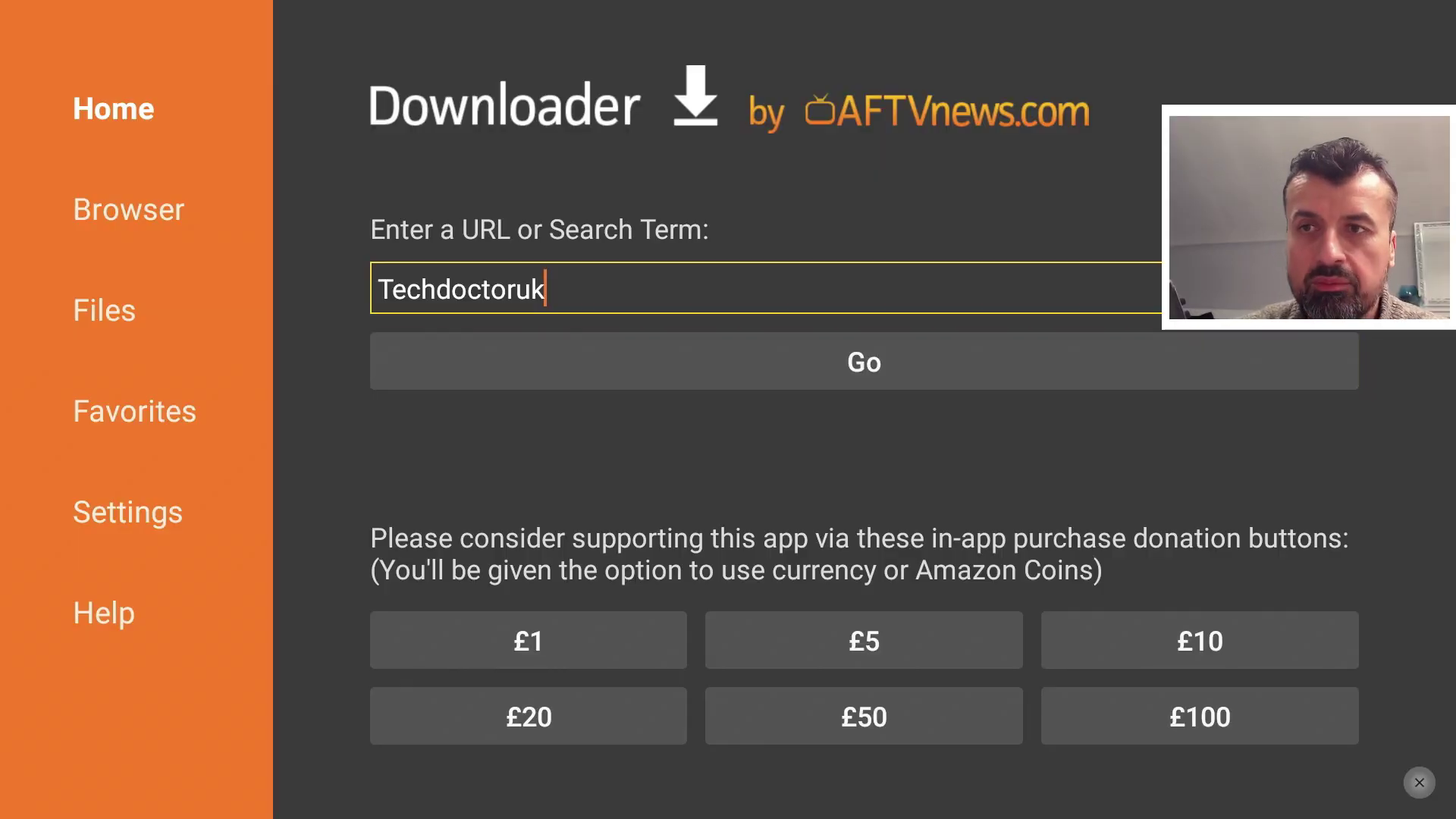
pyautogui.press('Down')
pyautogui.press('Up')
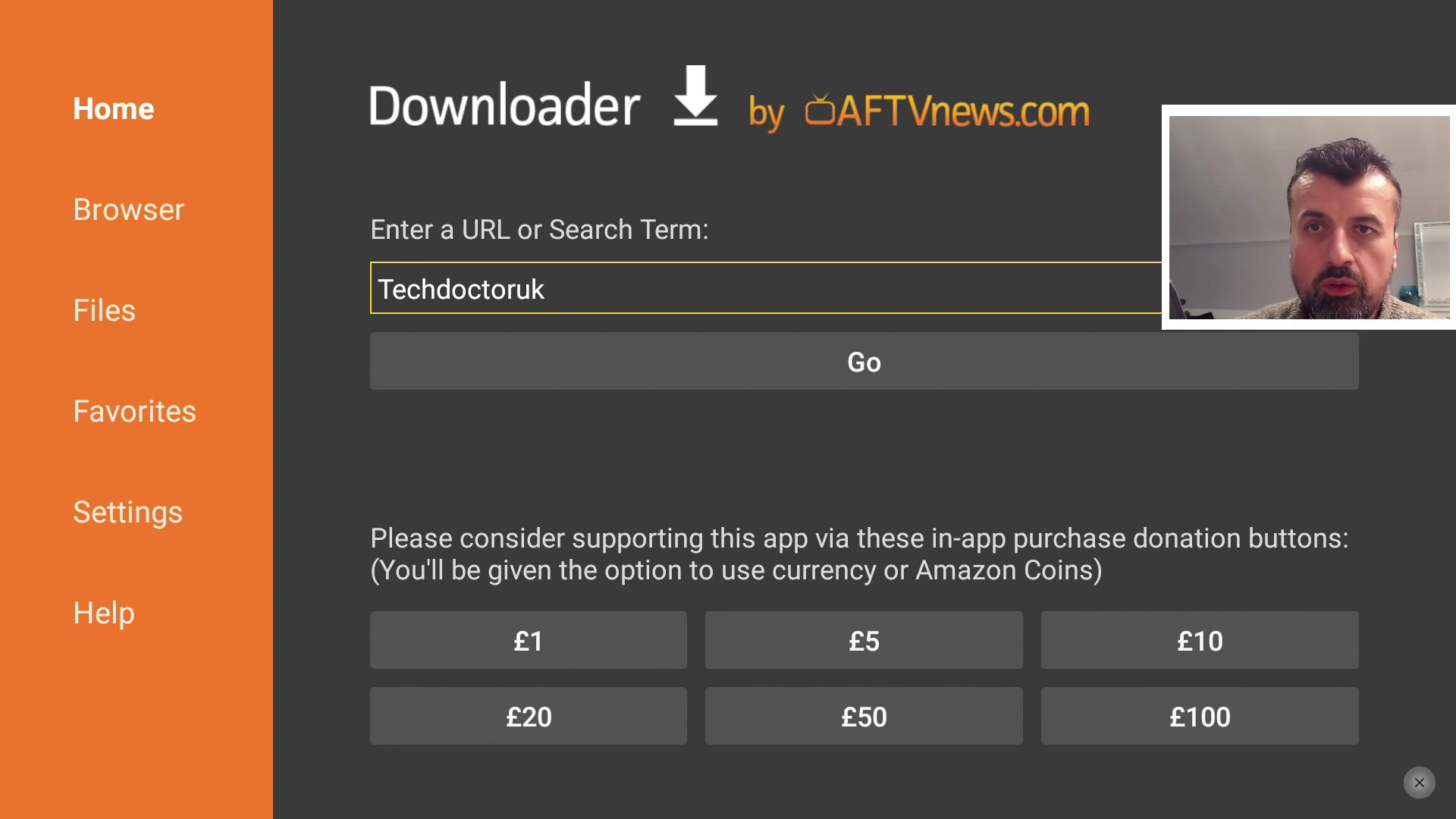
pyautogui.press('Return')
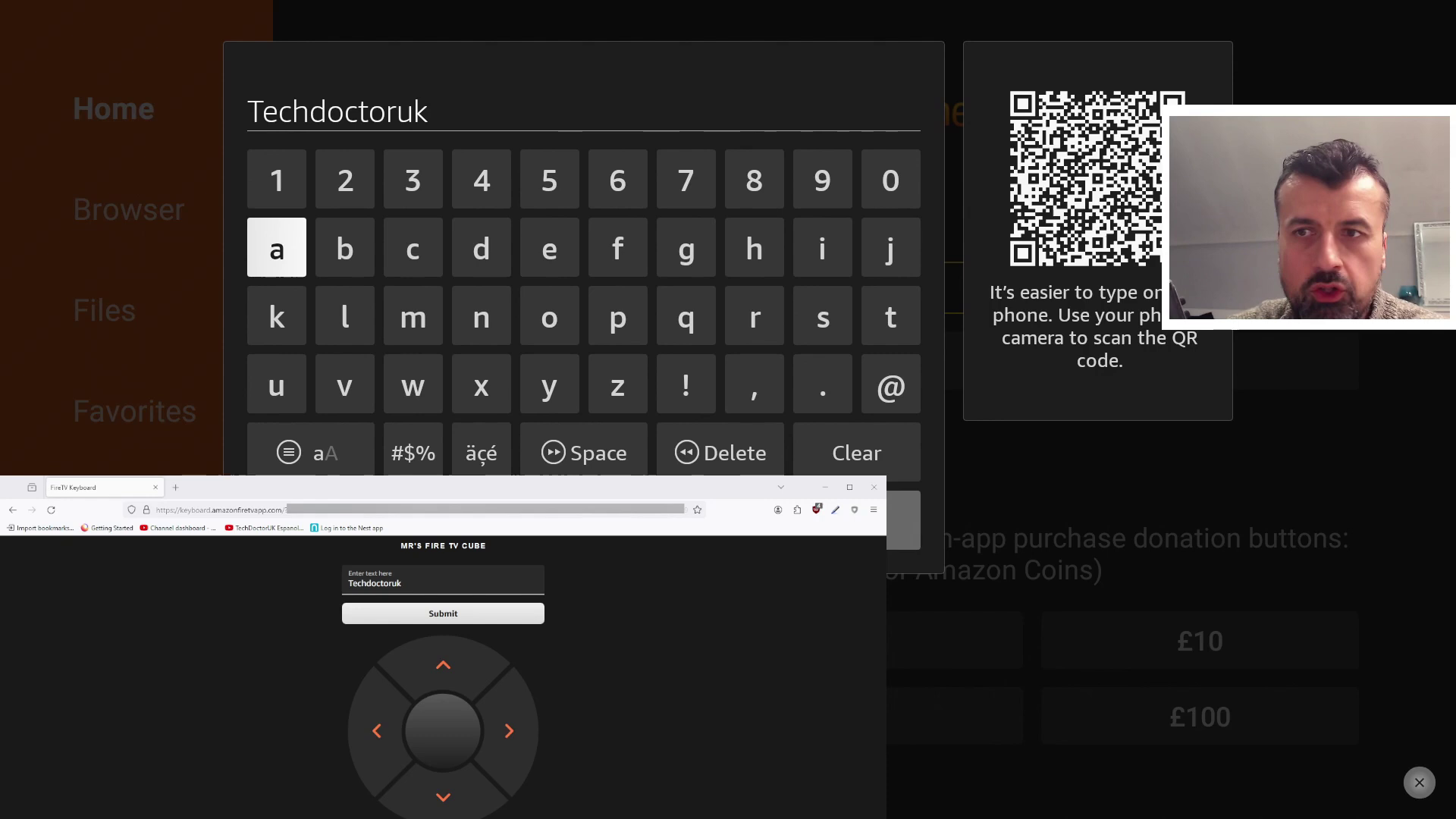
pyautogui.press('BackSpace')
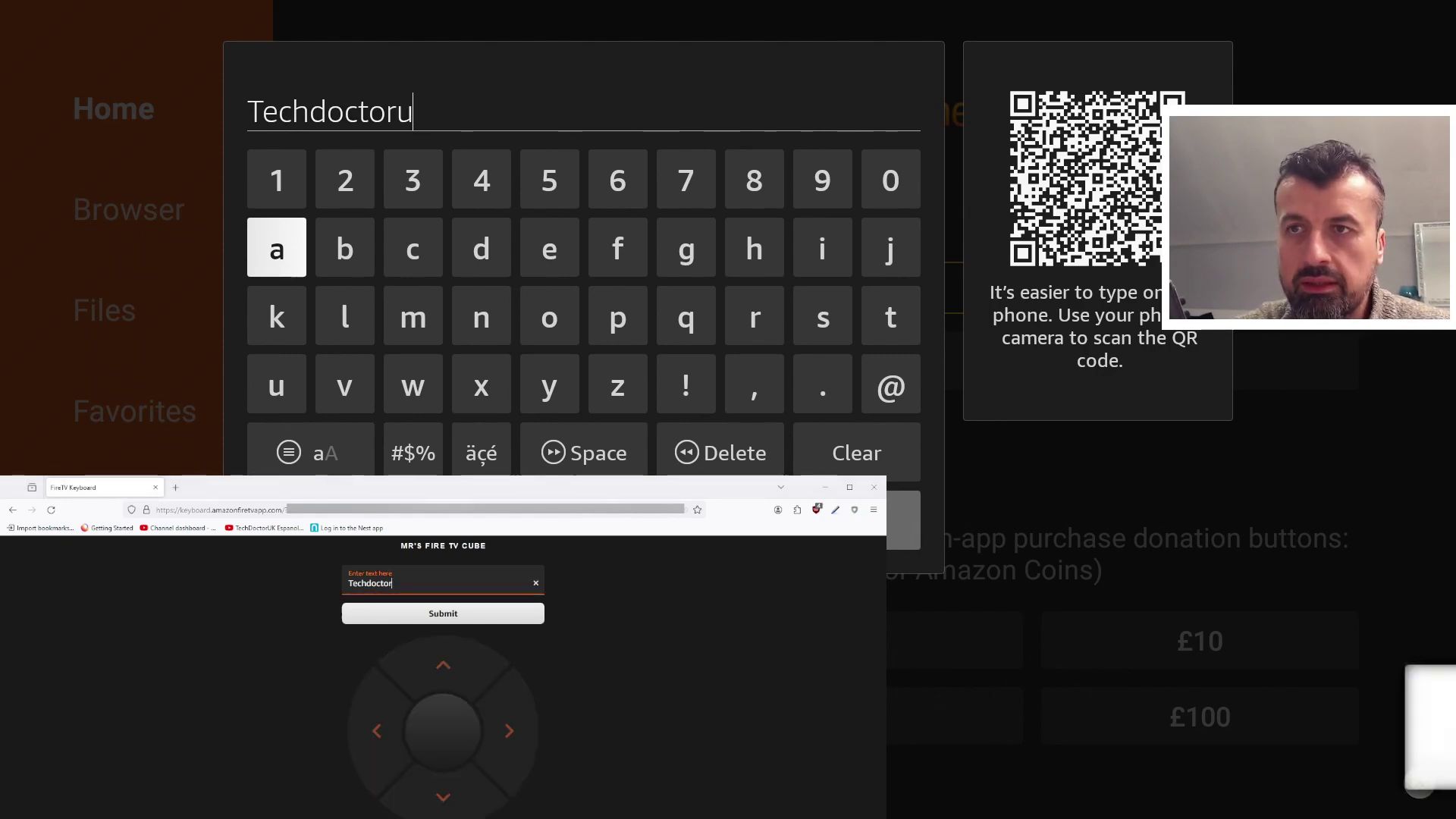
pyautogui.press('BackSpace')
pyautogui.press('BackSpace')
pyautogui.press('BackSpace')
pyautogui.press('BackSpace')
pyautogui.press('BackSpace')
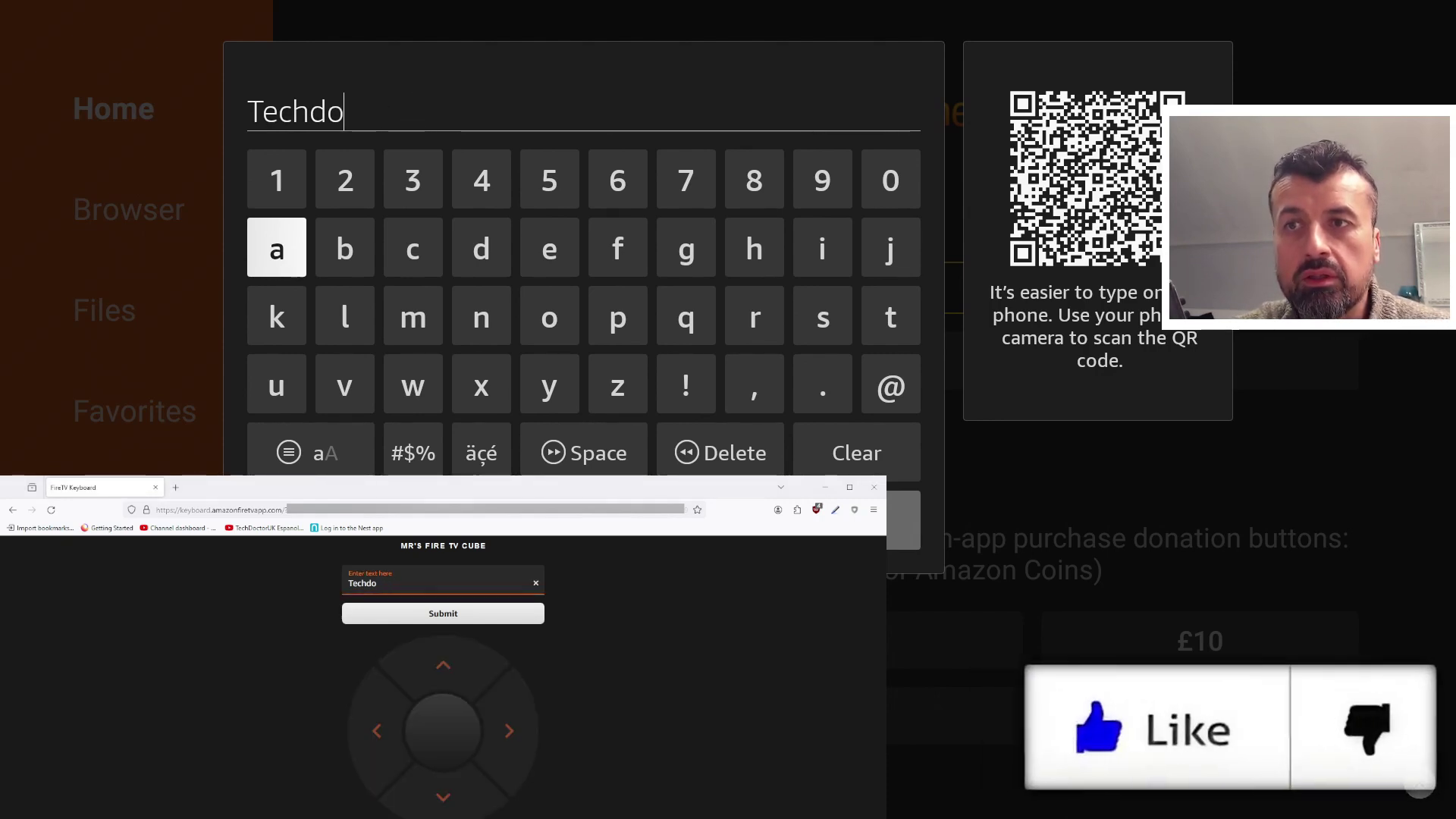
pyautogui.press('BackSpace')
pyautogui.press('BackSpace')
pyautogui.press('BackSpace')
pyautogui.press('BackSpace')
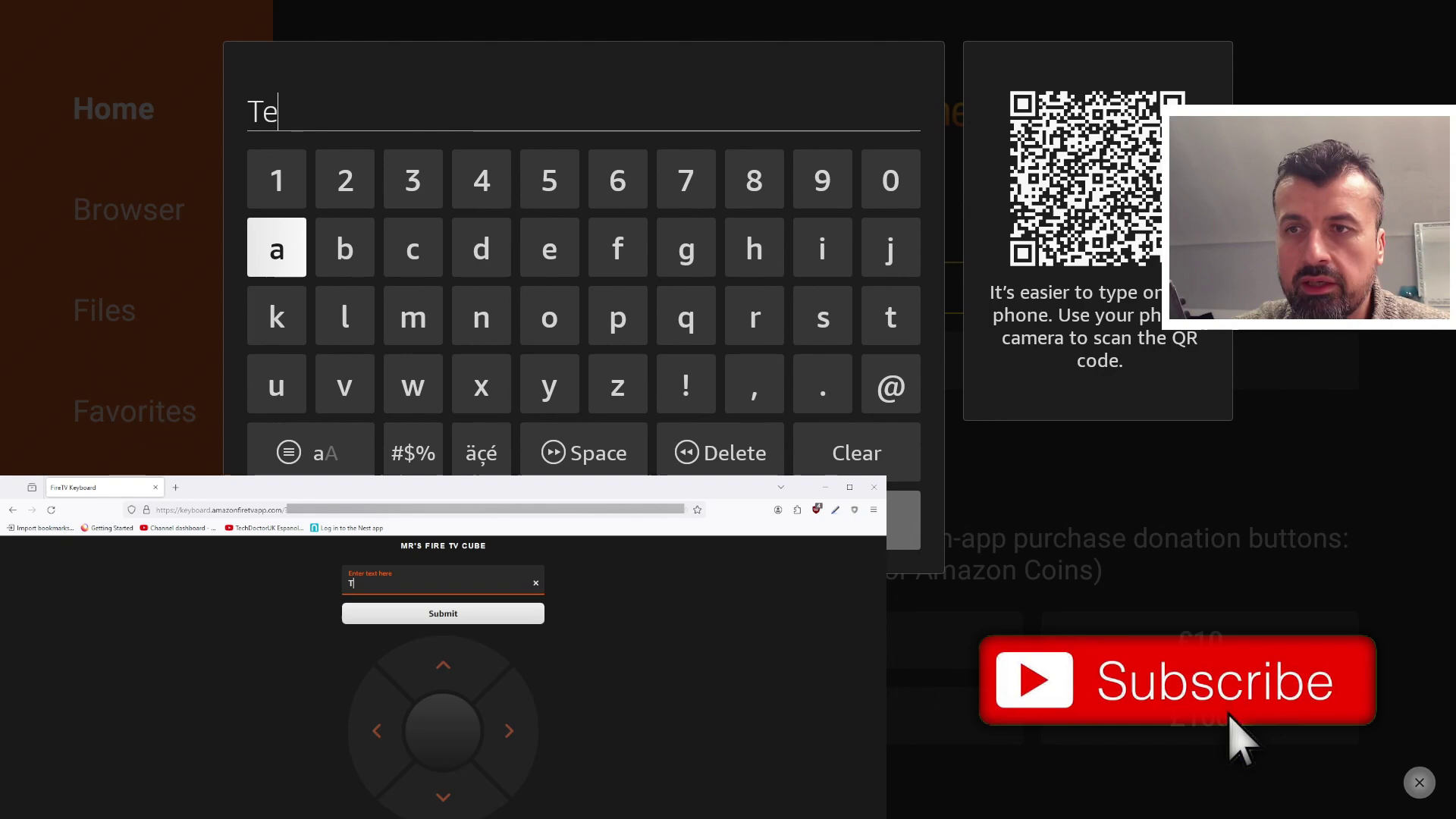
pyautogui.press('BackSpace')
pyautogui.press('BackSpace')
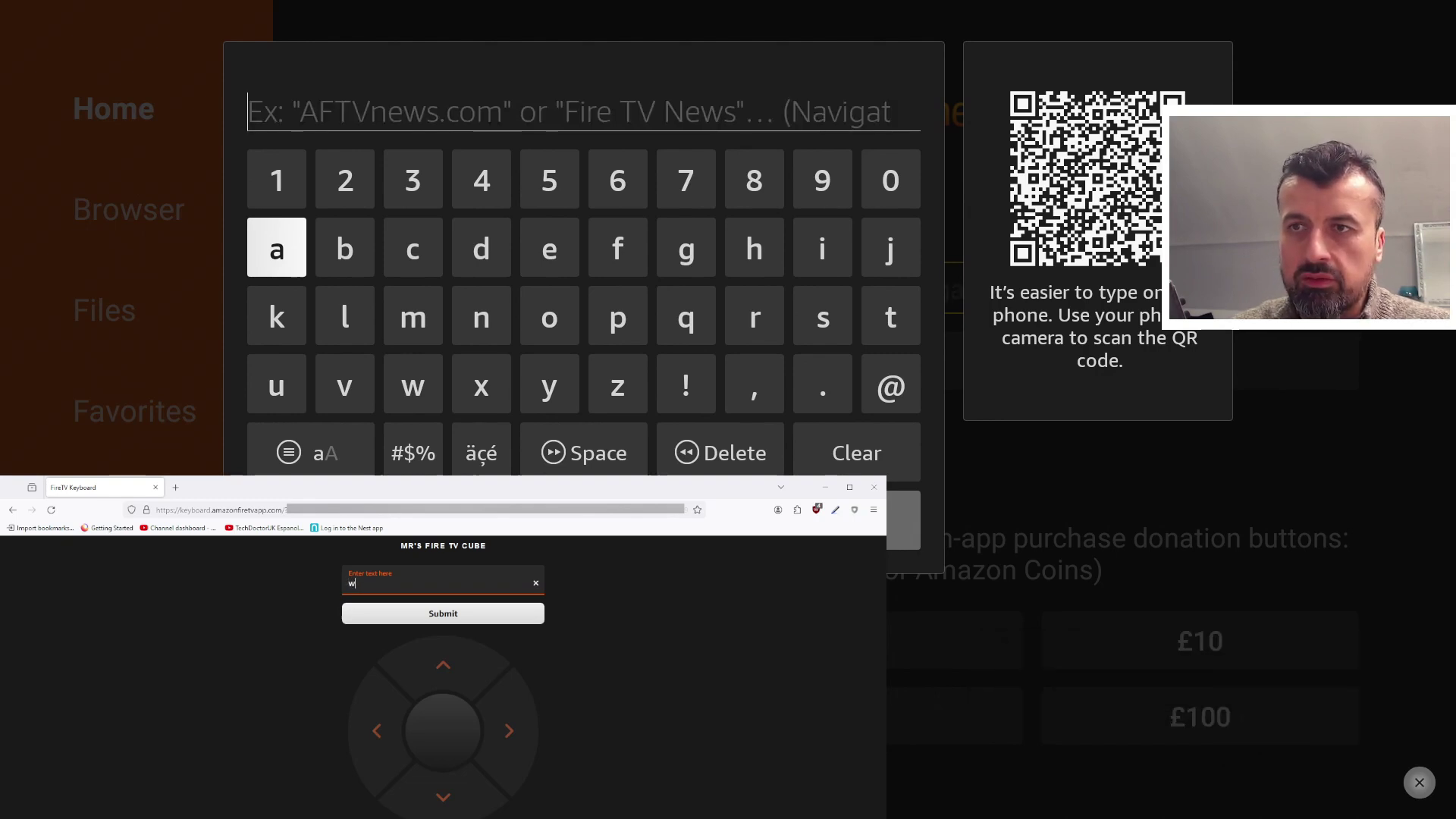
pyautogui.write('www.google')
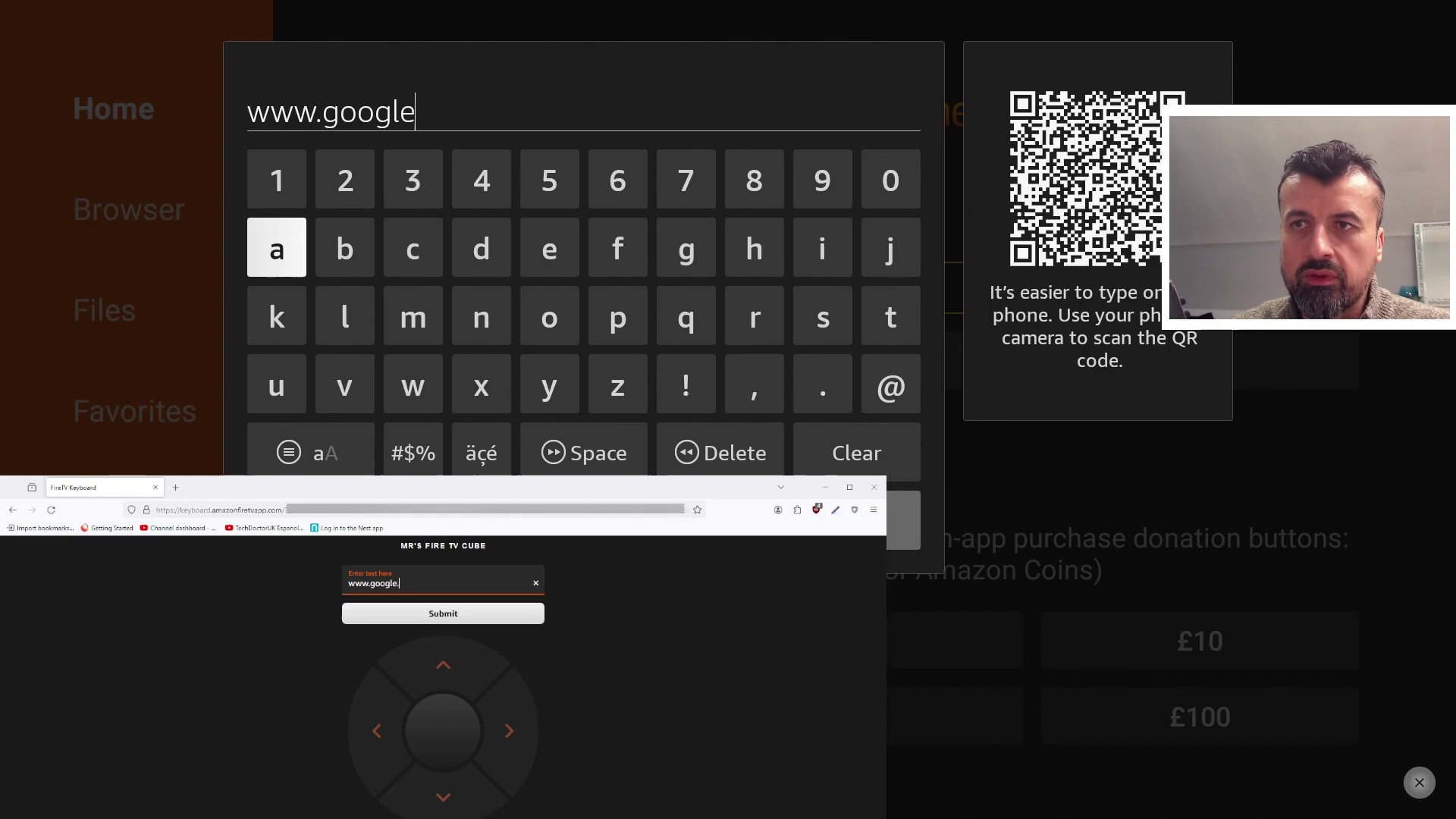
pyautogui.write('.om')
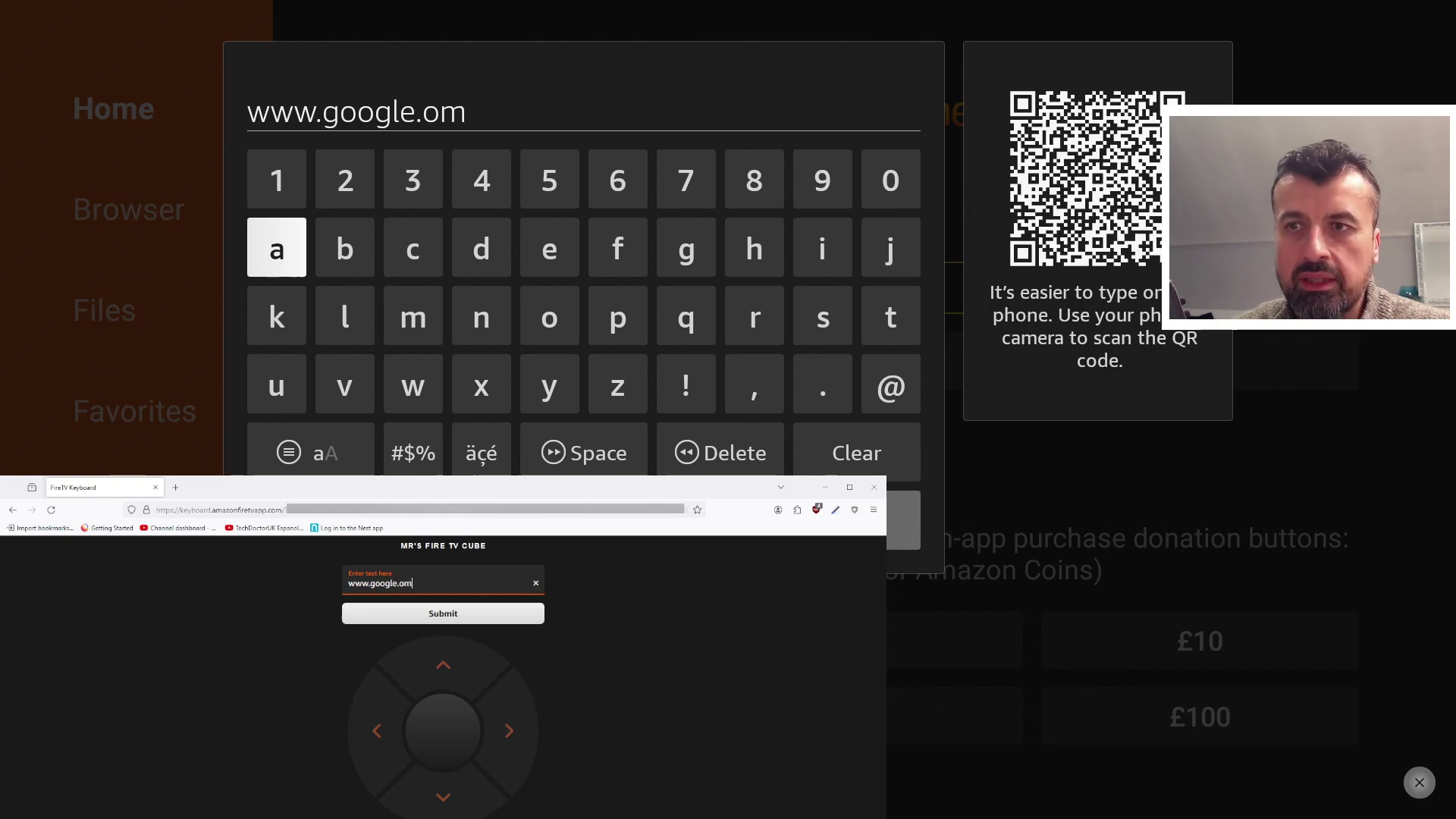
pyautogui.press('BackSpace')
pyautogui.press('BackSpace')
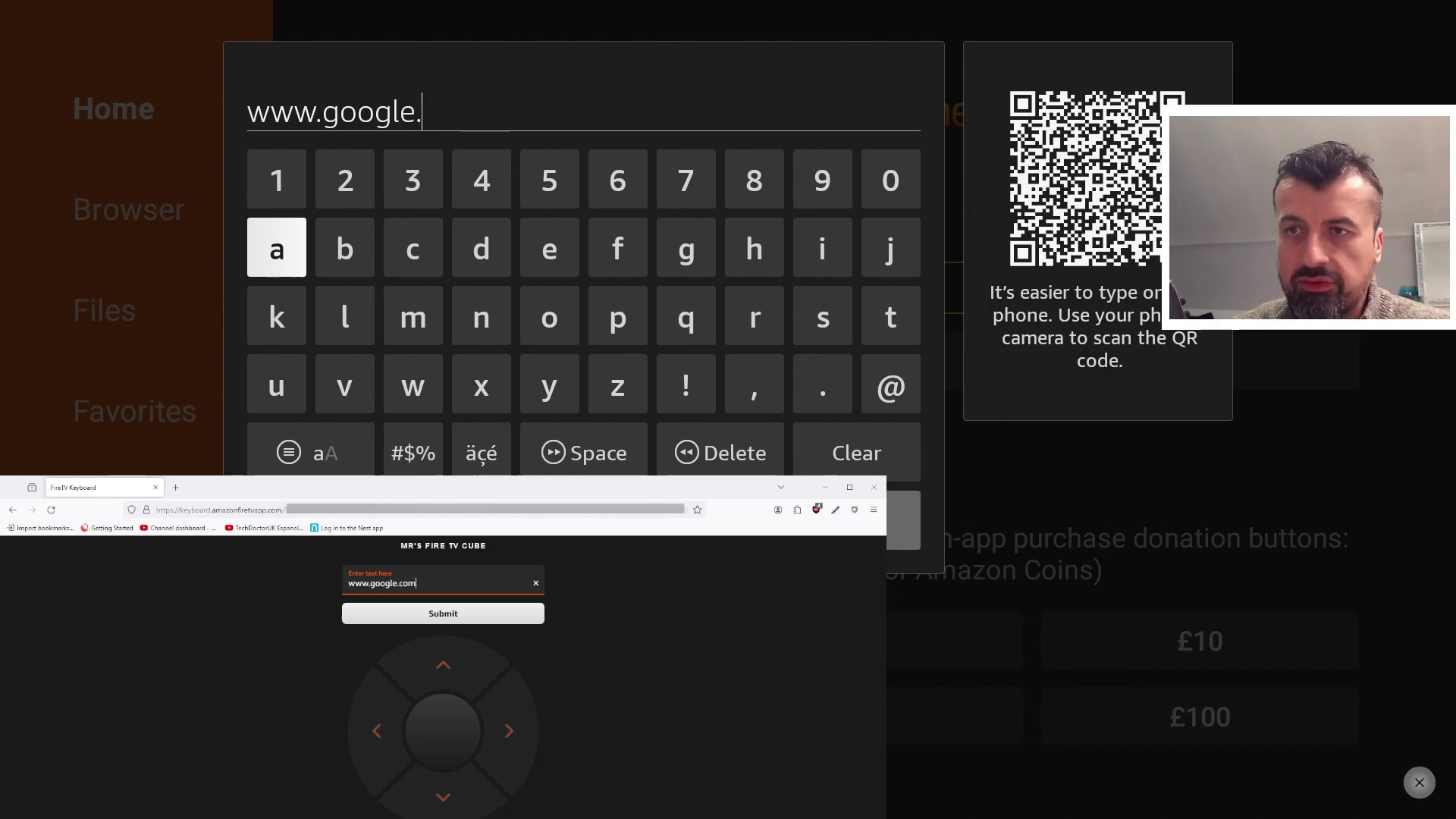
pyautogui.write('com')
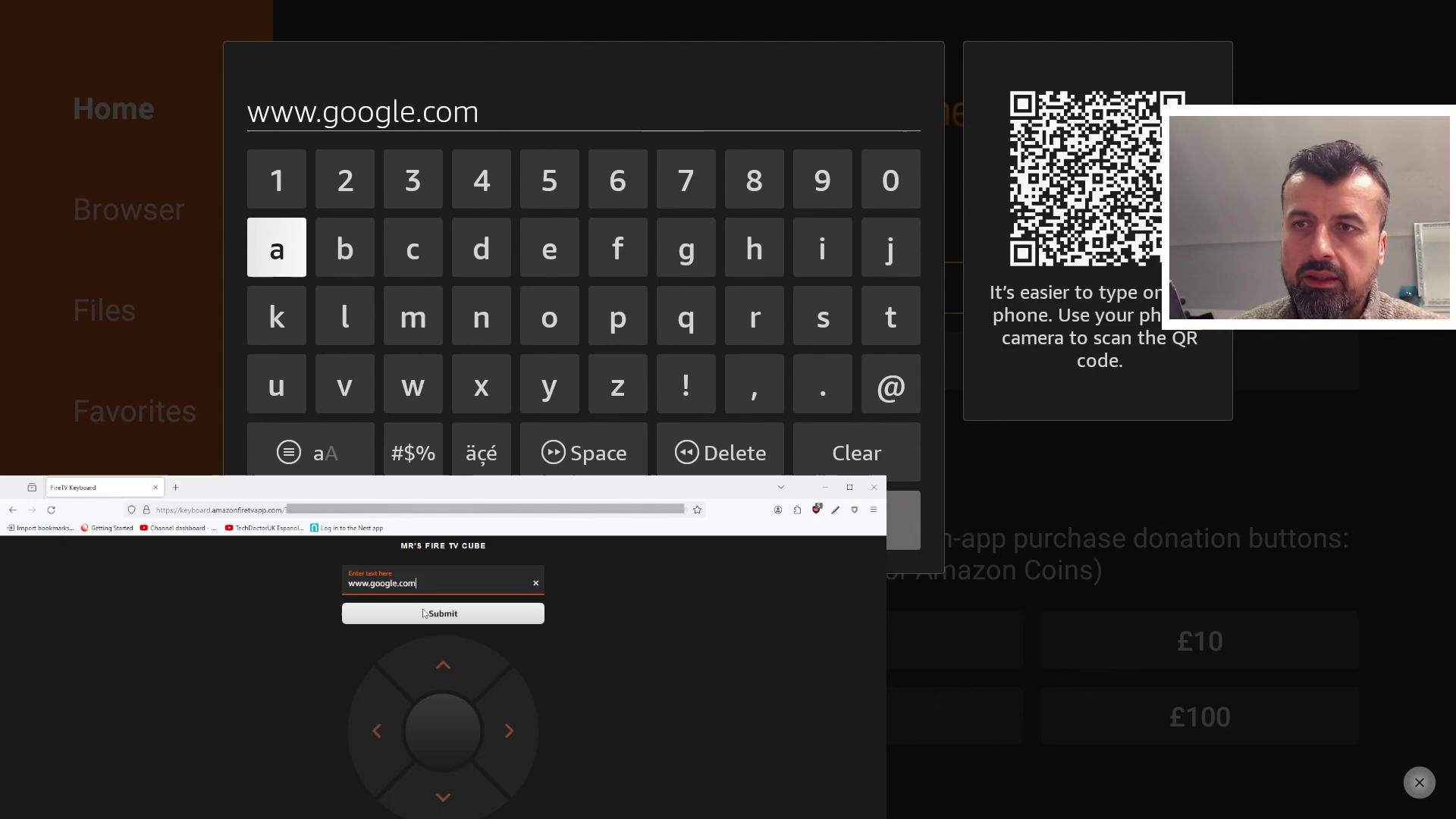
pyautogui.click(443, 613)
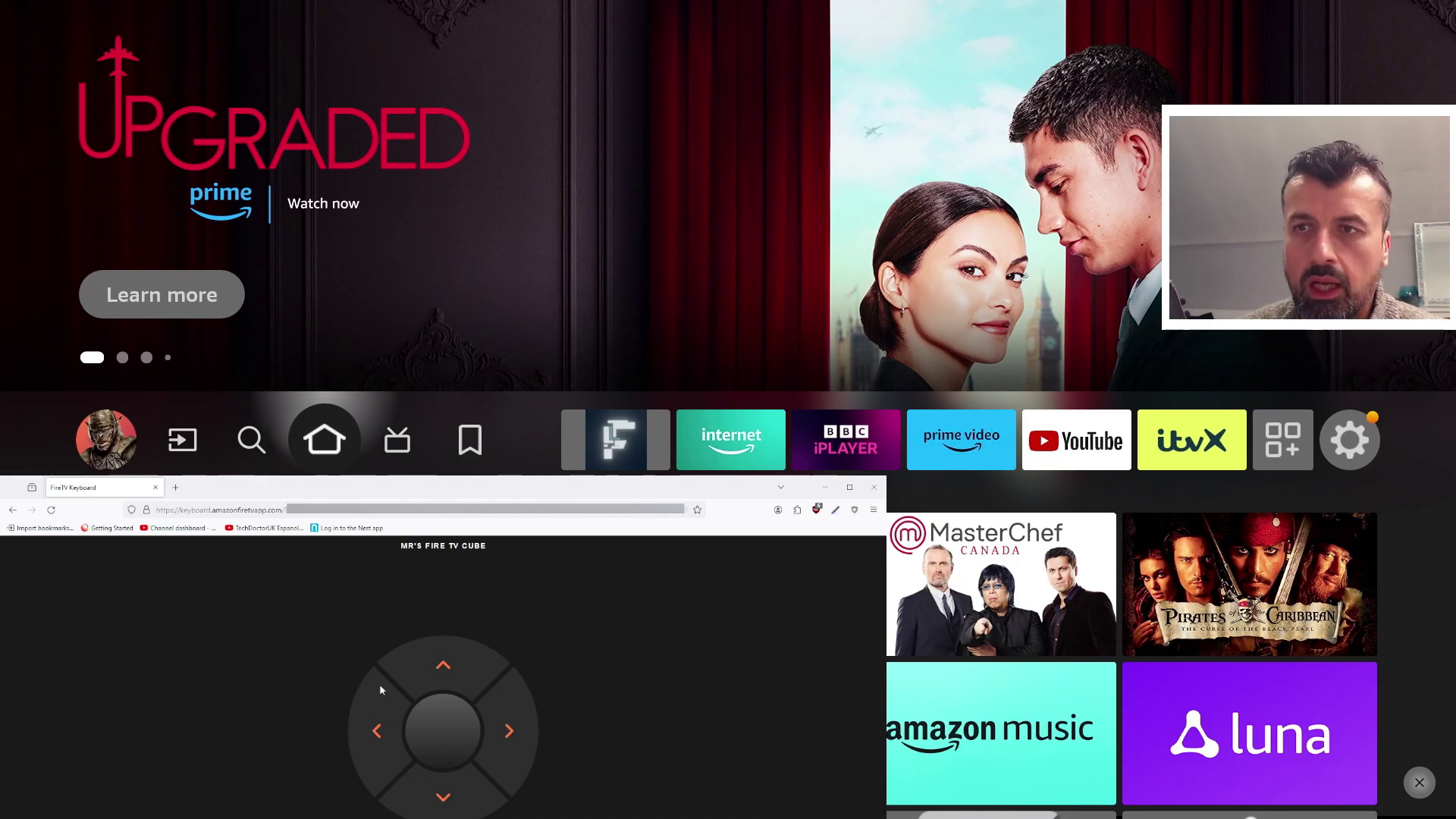
# Move focus right four times past live TV and the internet app to Prime Video
pyautogui.click(507, 729)
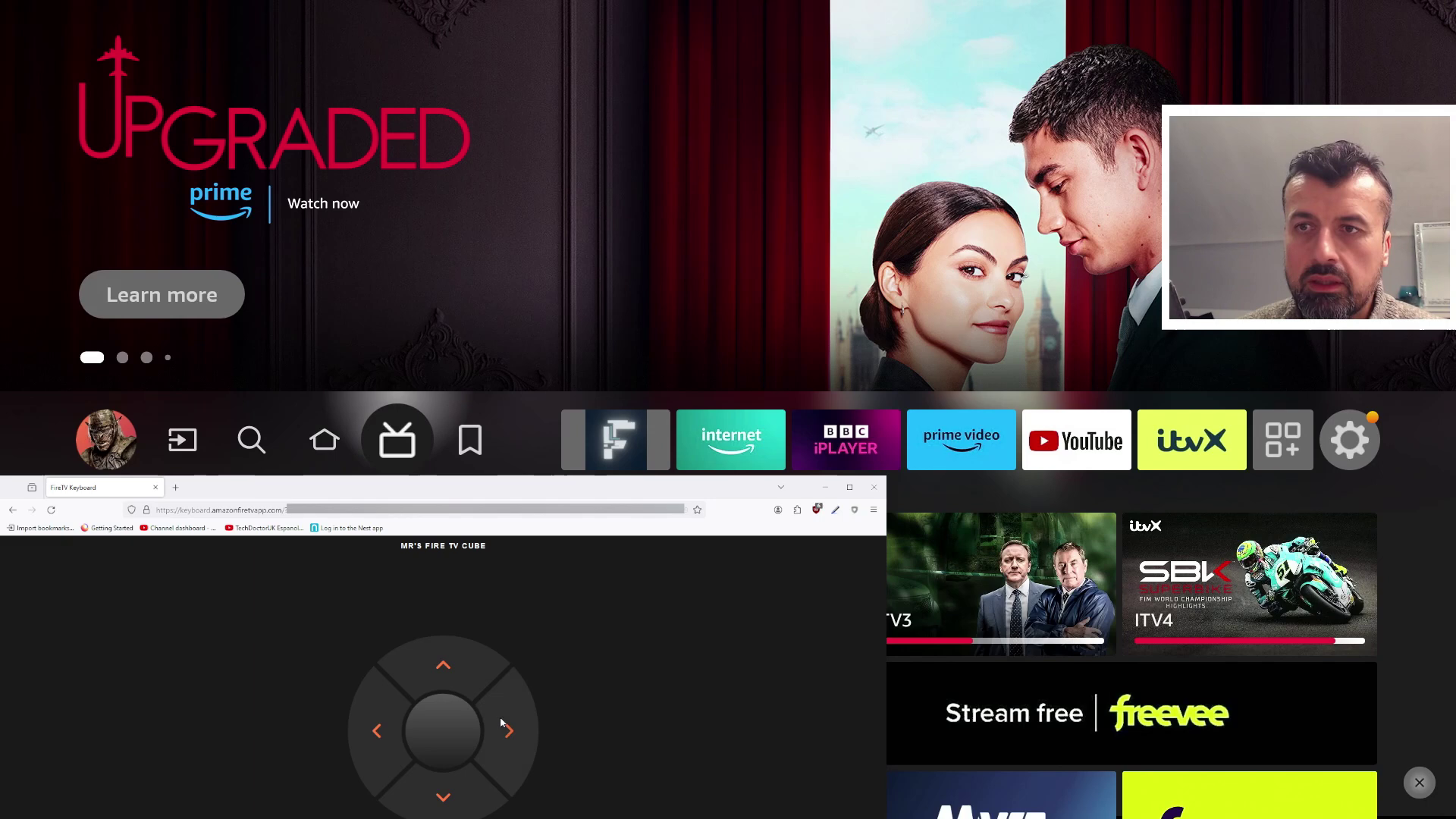
pyautogui.click(507, 729)
pyautogui.click(506, 729)
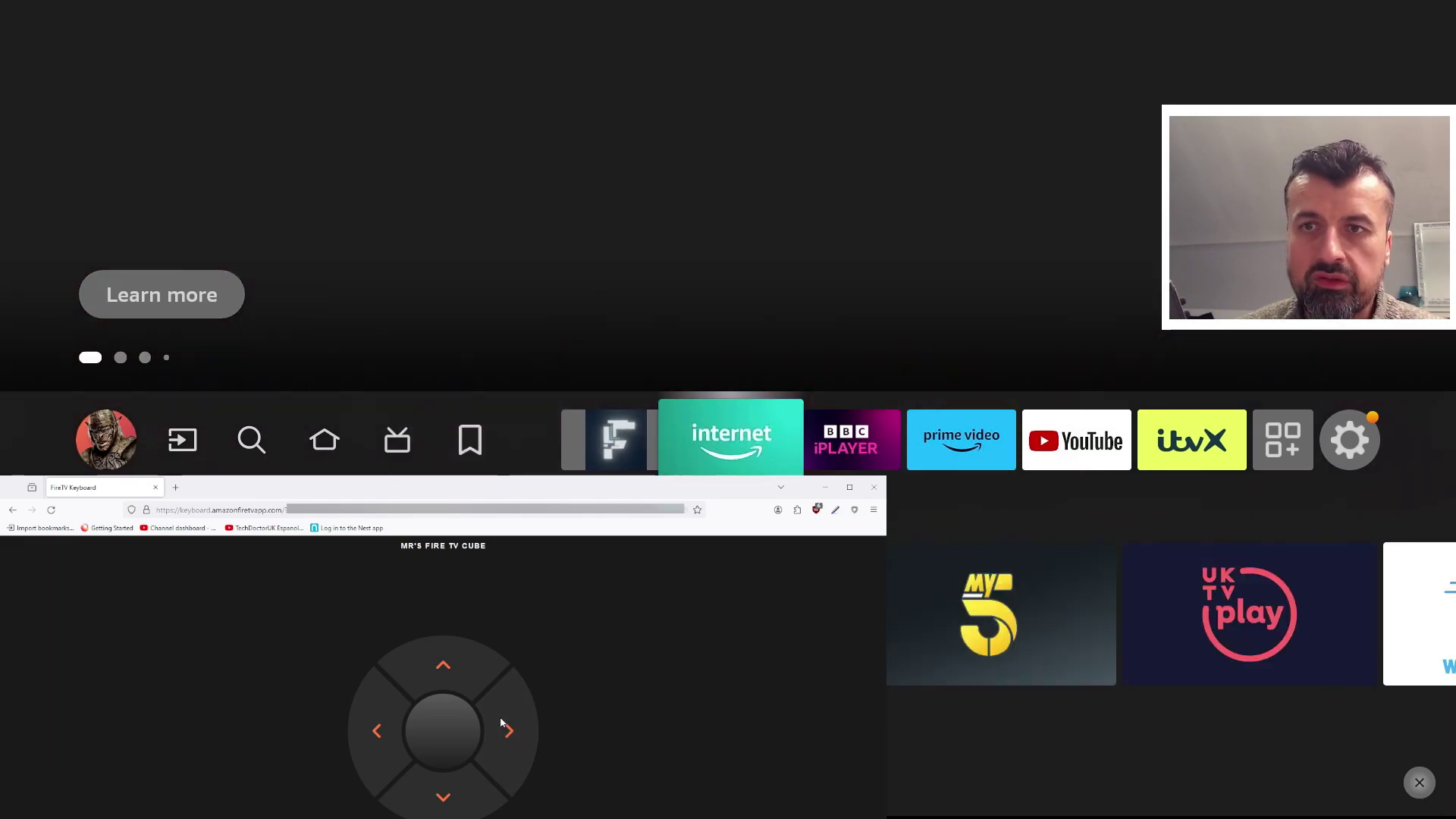
pyautogui.click(506, 729)
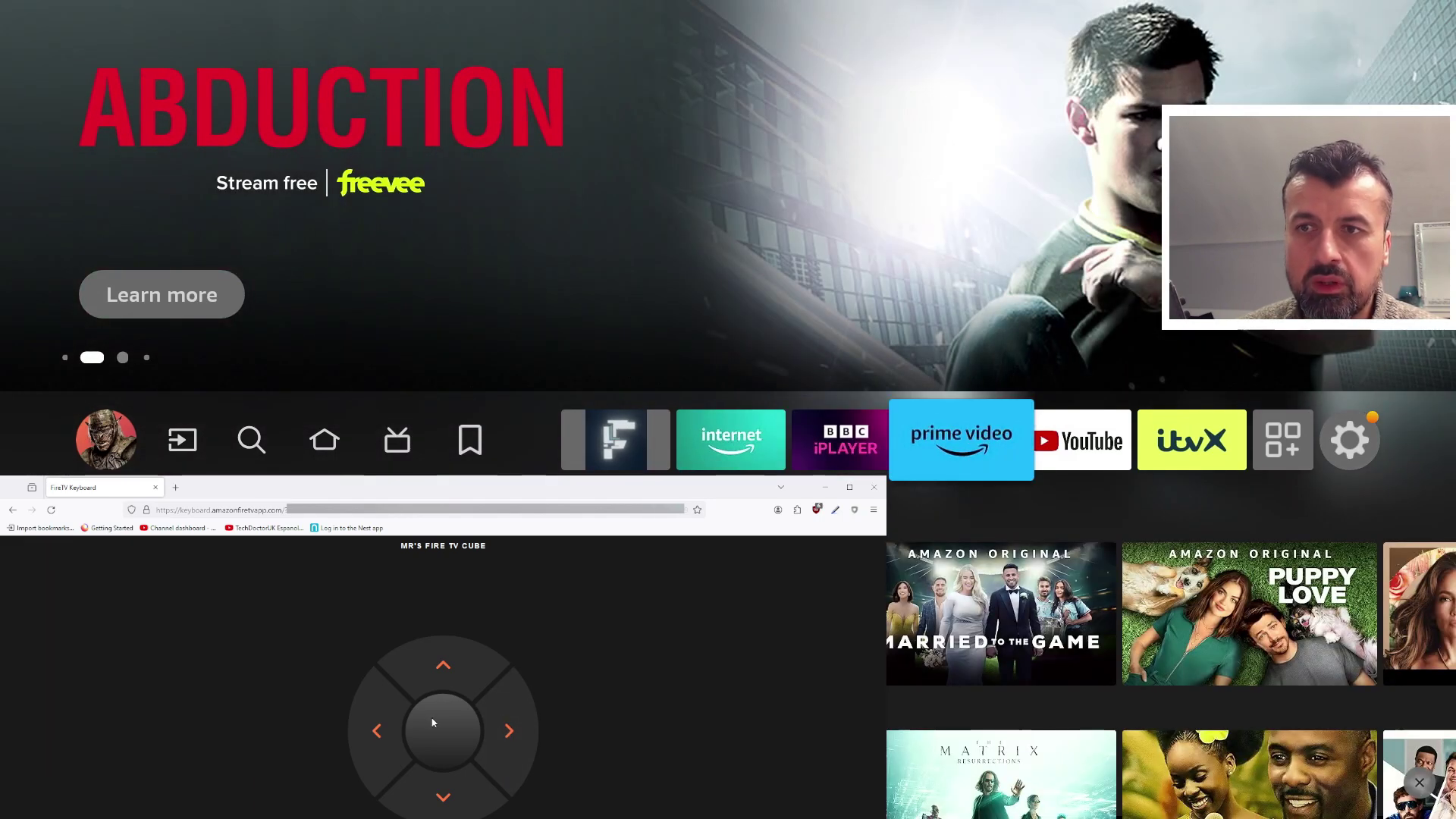
# Move focus back left to Downloader, down to the lower rows, then up to the top
pyautogui.click(390, 725)
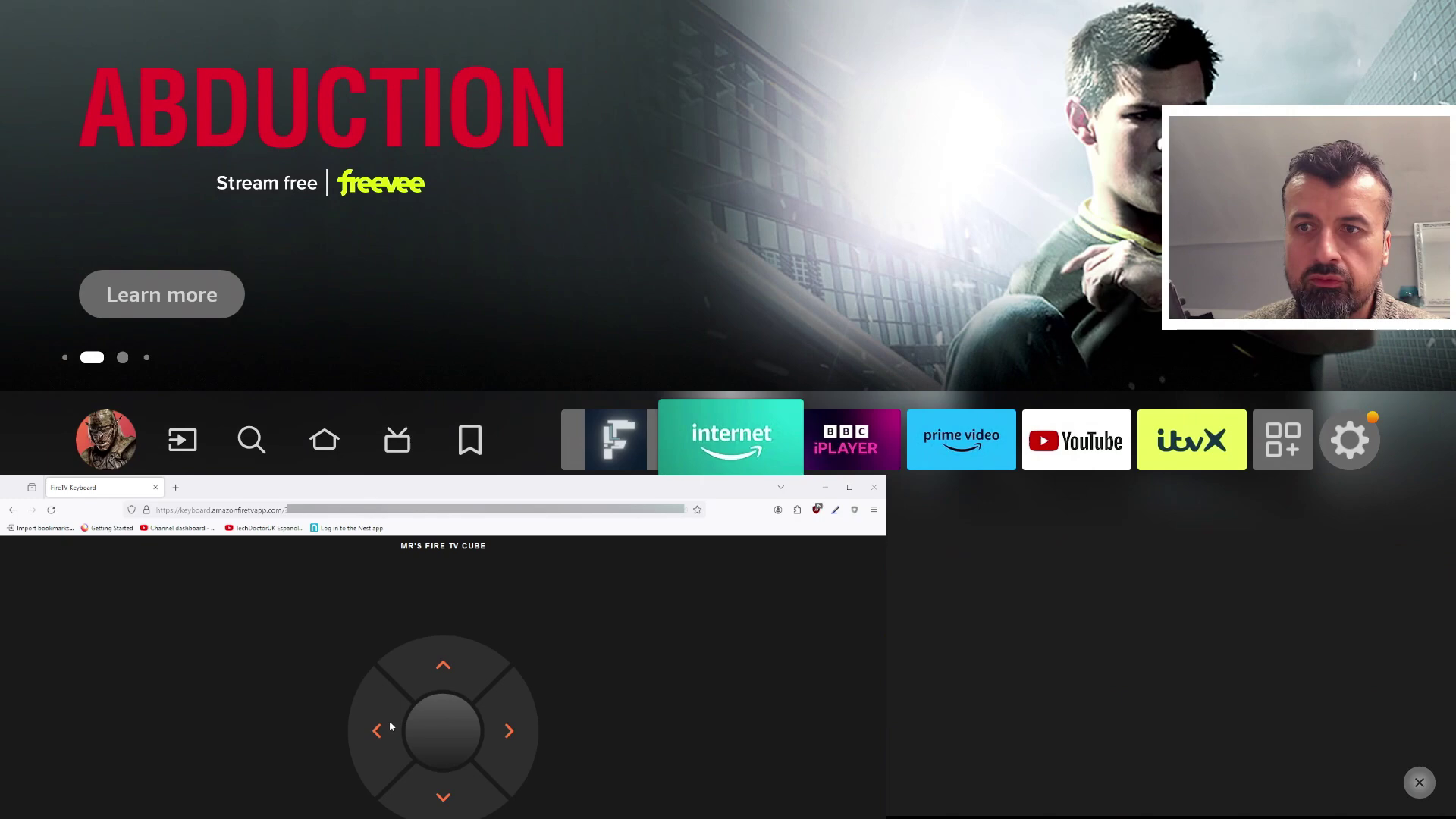
pyautogui.click(390, 725)
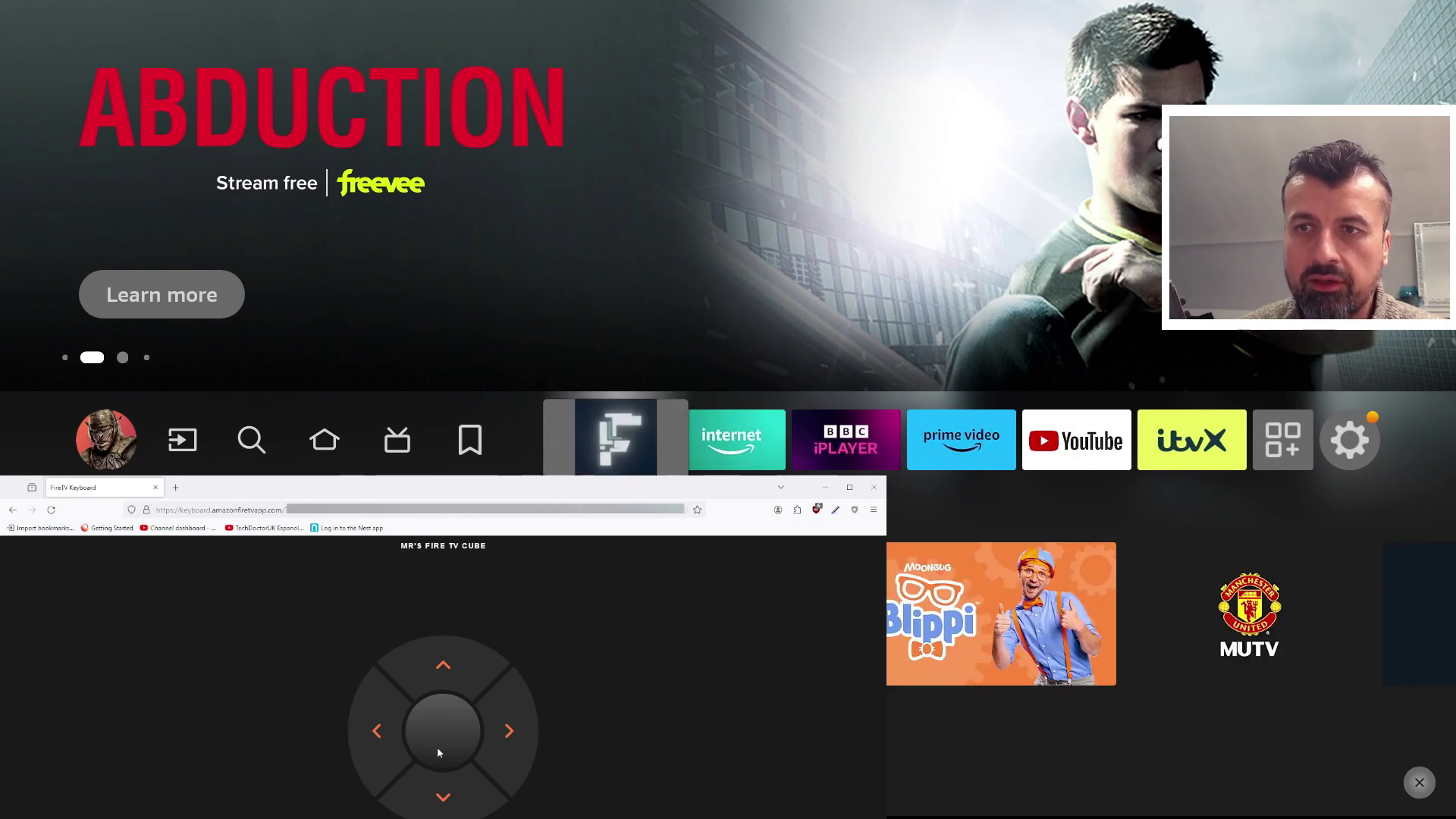
pyautogui.click(444, 795)
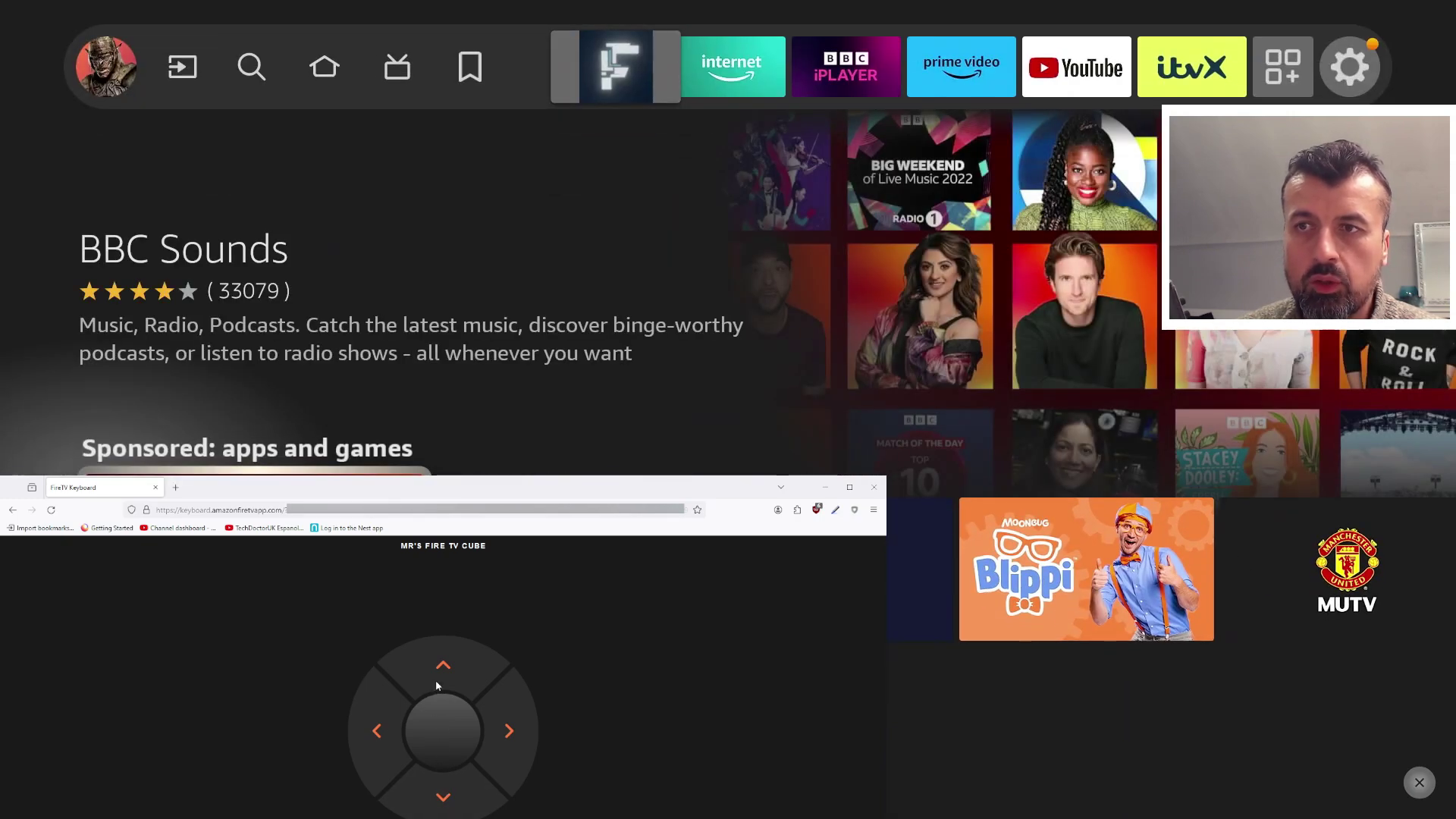
pyautogui.click(441, 671)
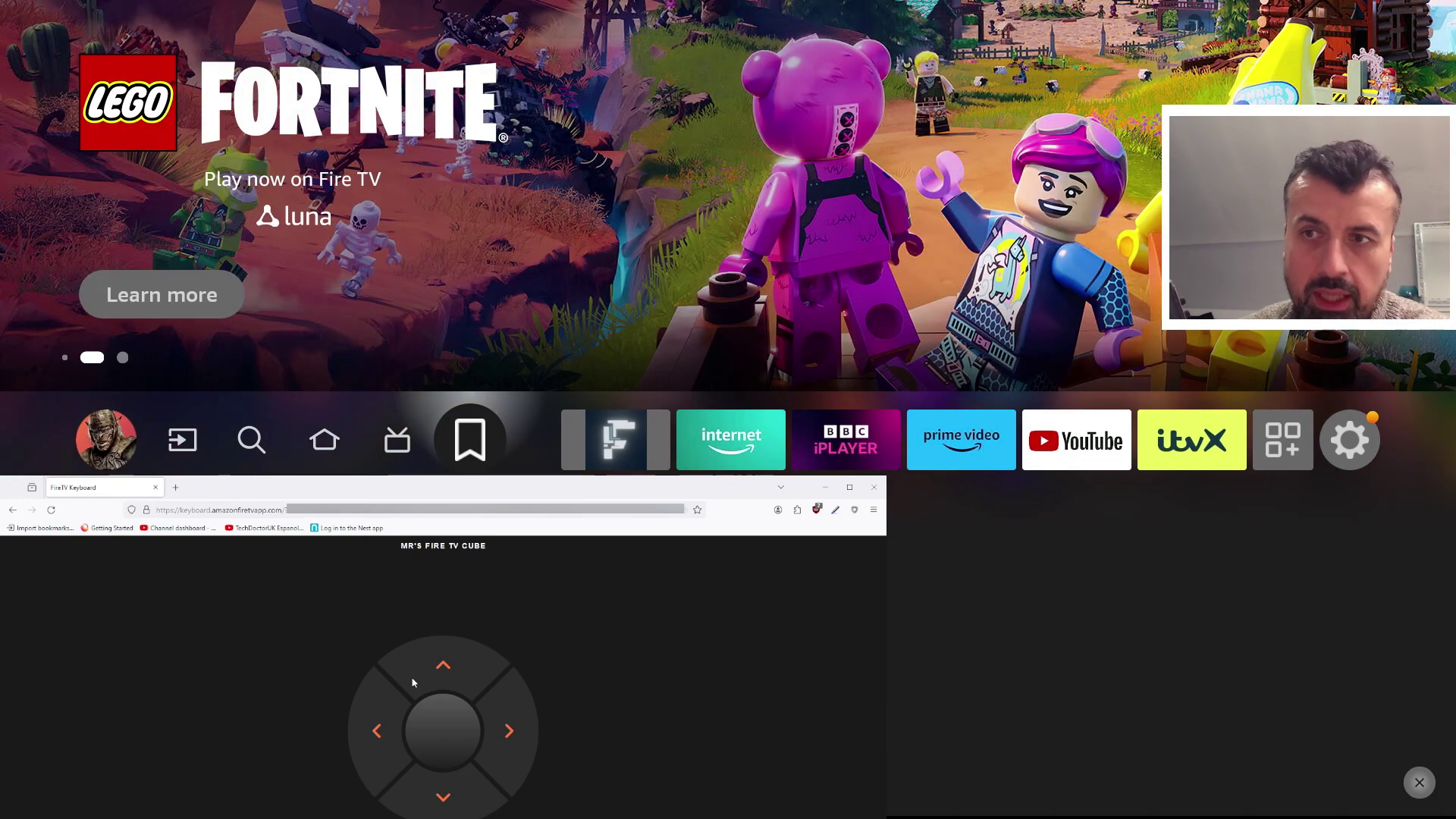
# Step focus right three times along the app row to the BBC iPlayer tile
pyautogui.click(497, 703)
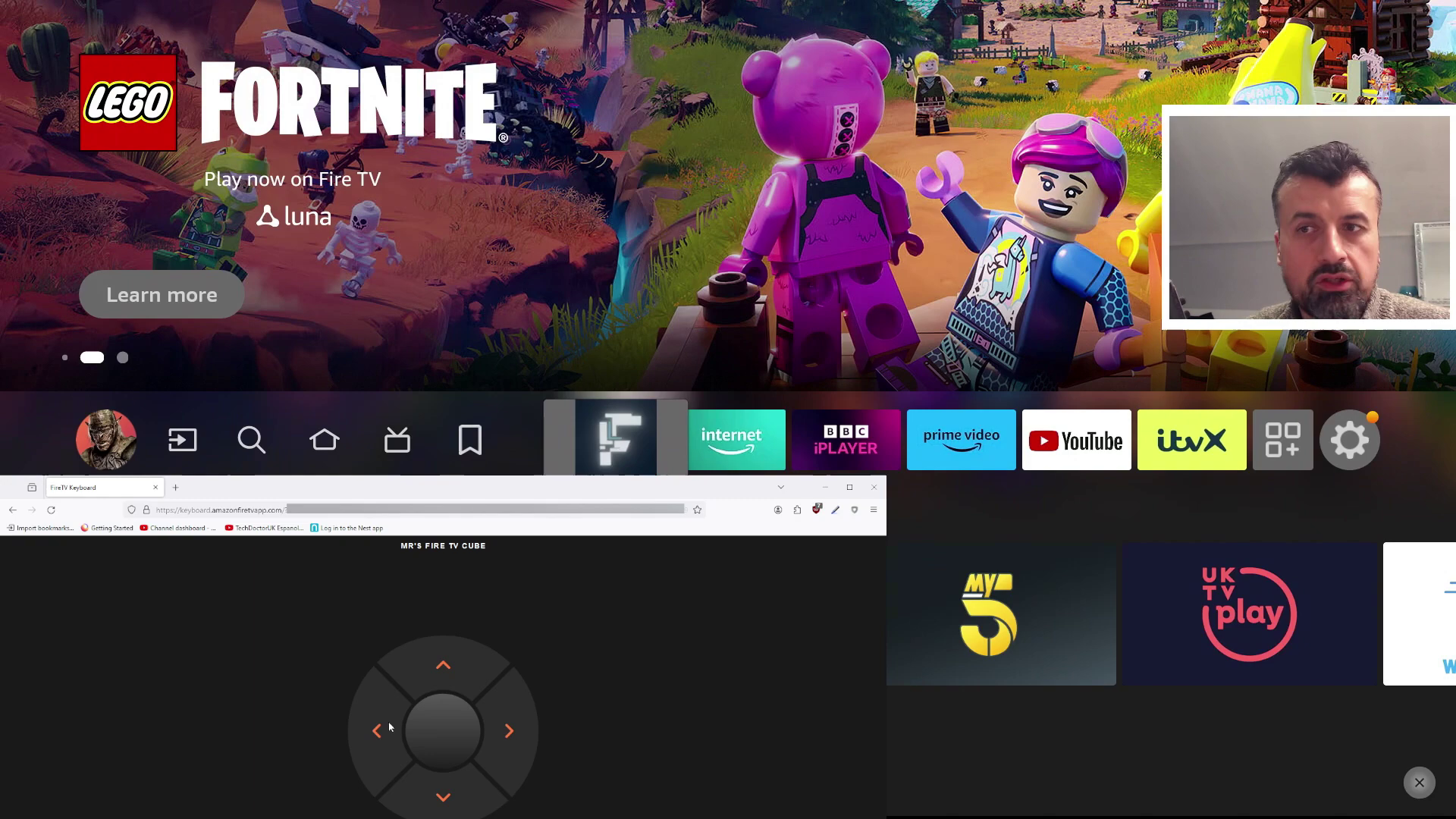
pyautogui.click(509, 730)
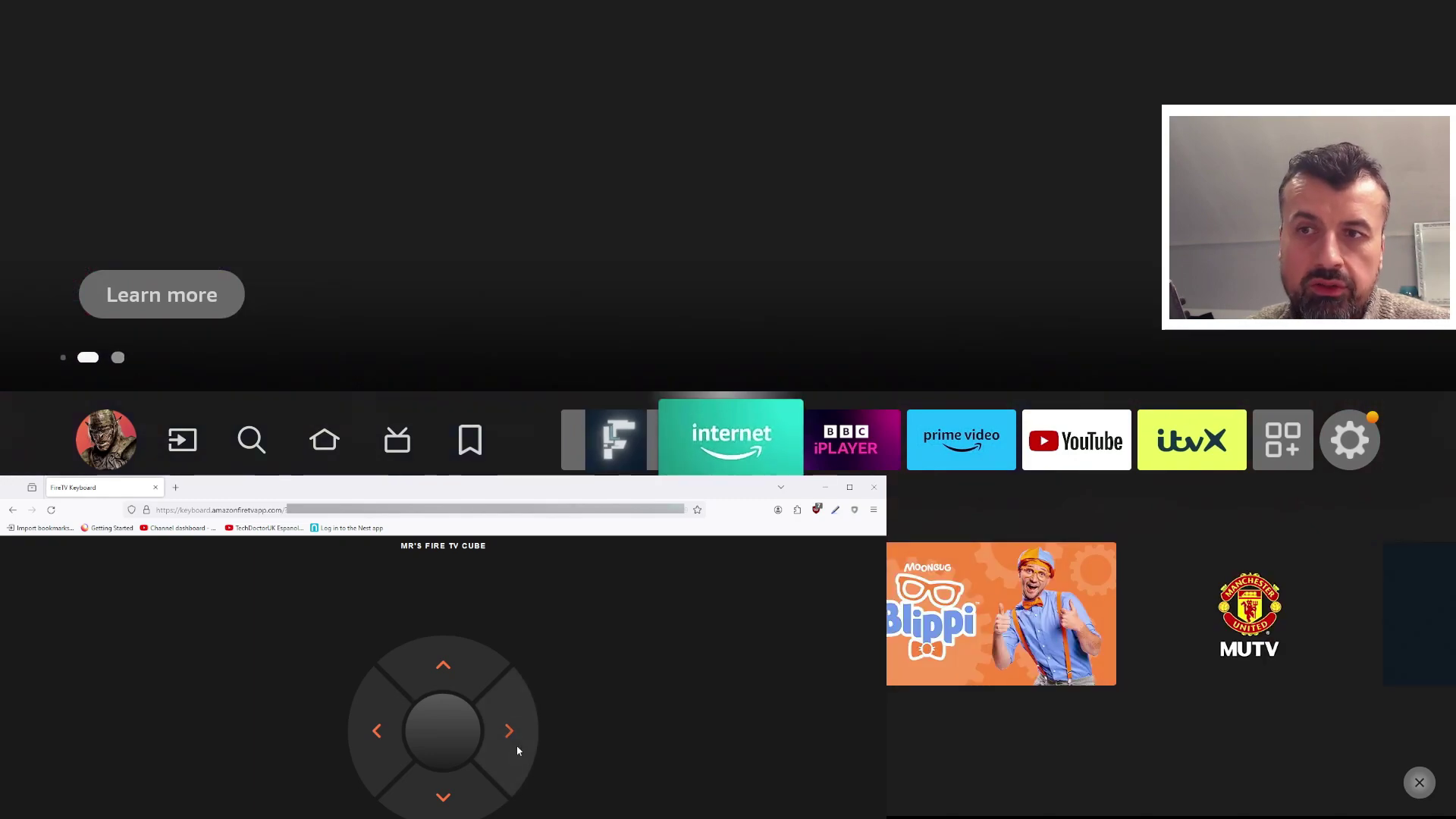
pyautogui.click(508, 730)
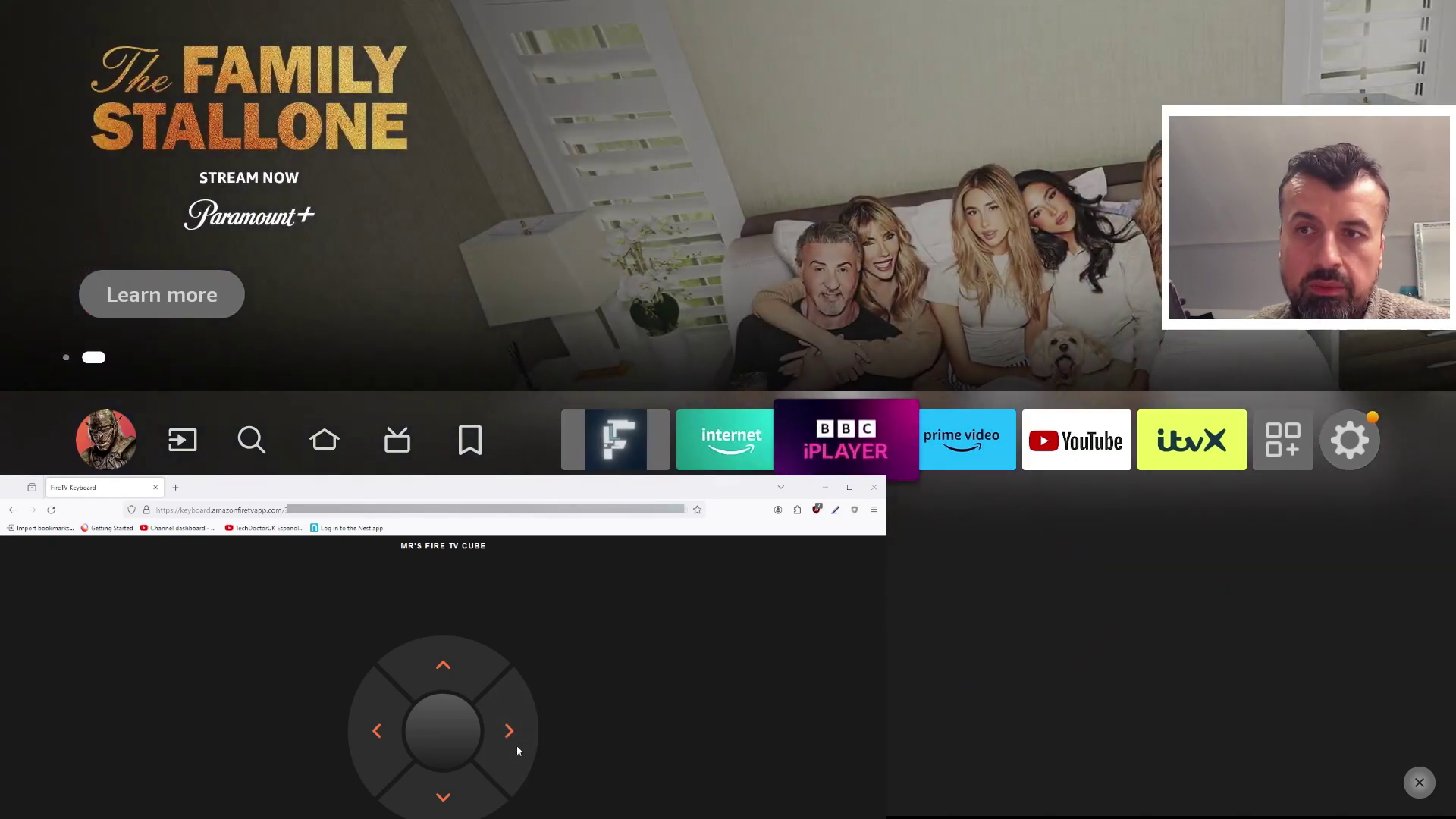